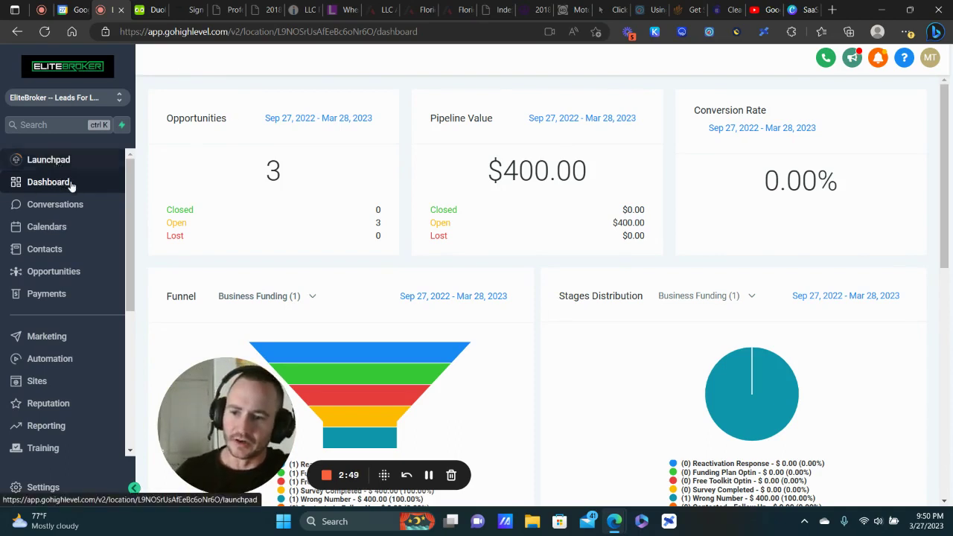
left_click(52, 162)
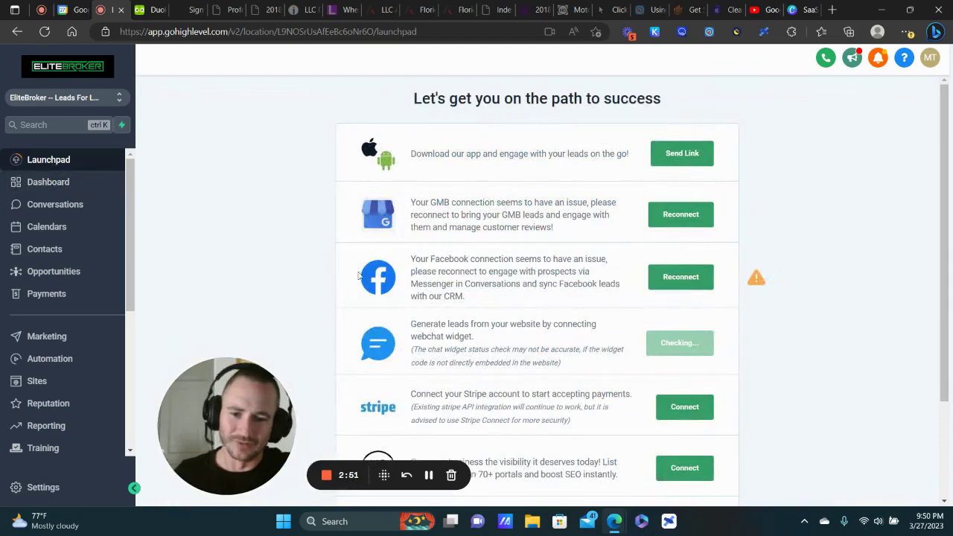
scroll(475, 175, "down", 2)
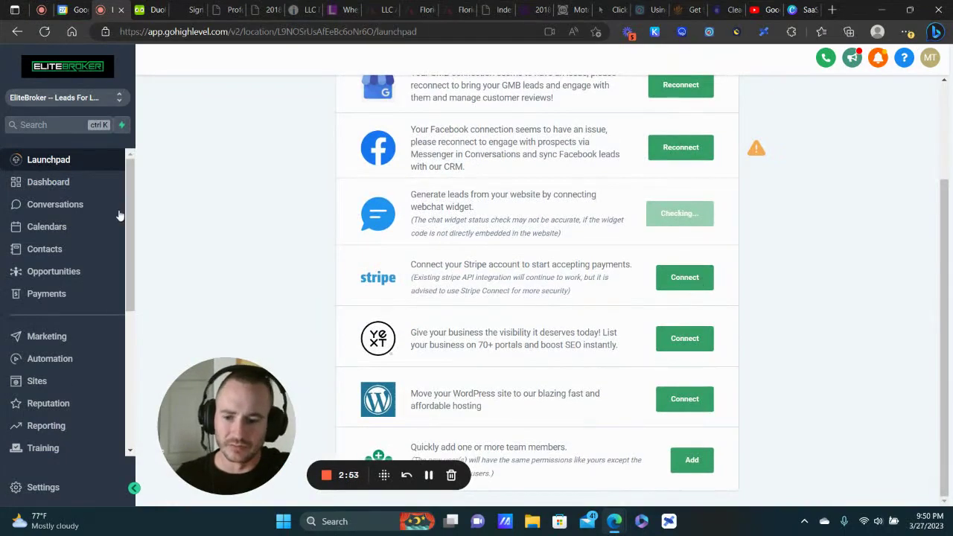
left_click(52, 185)
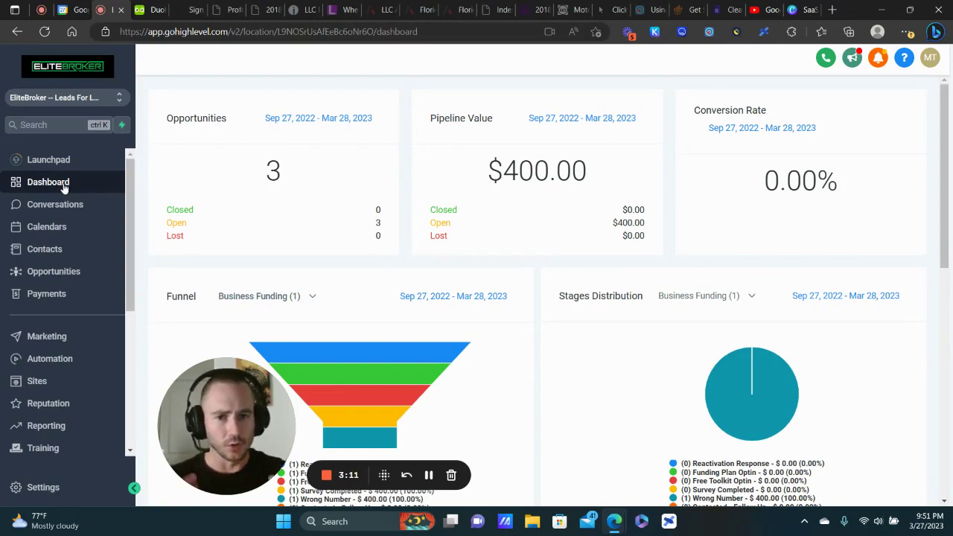
Create a 'GHL Practice: Dashboard' event in Google Calendar's Monday, March 27, 6–7am slot
left_click(73, 9)
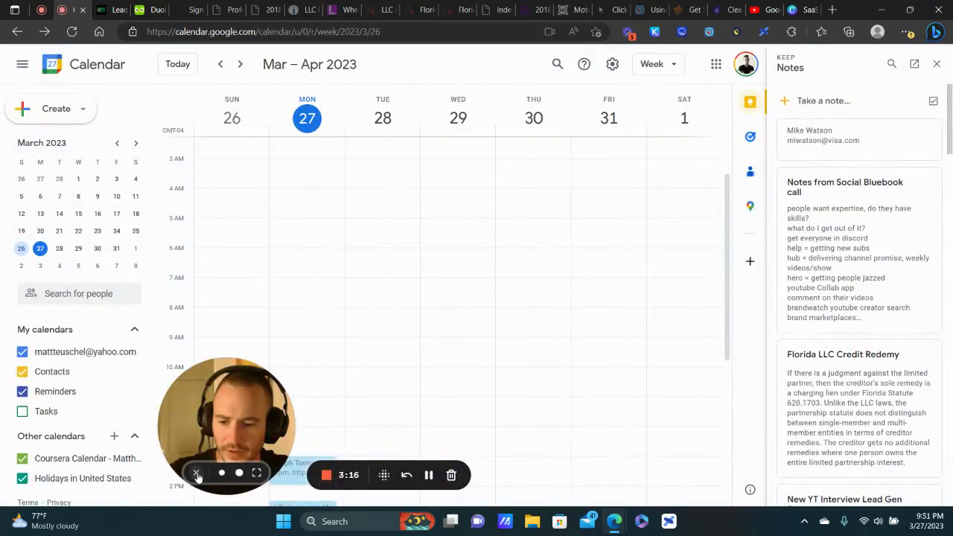
left_click(199, 472)
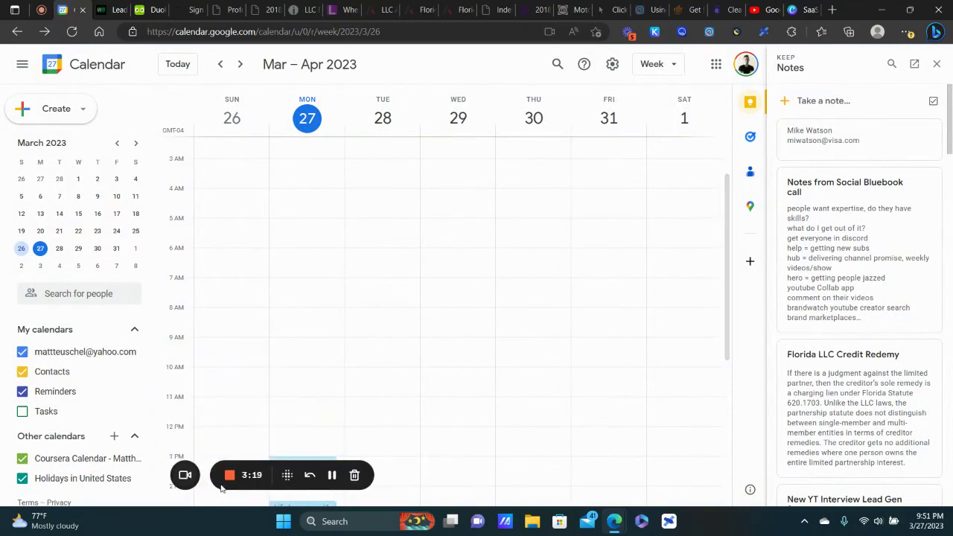
left_click_drag(216, 488, 67, 480)
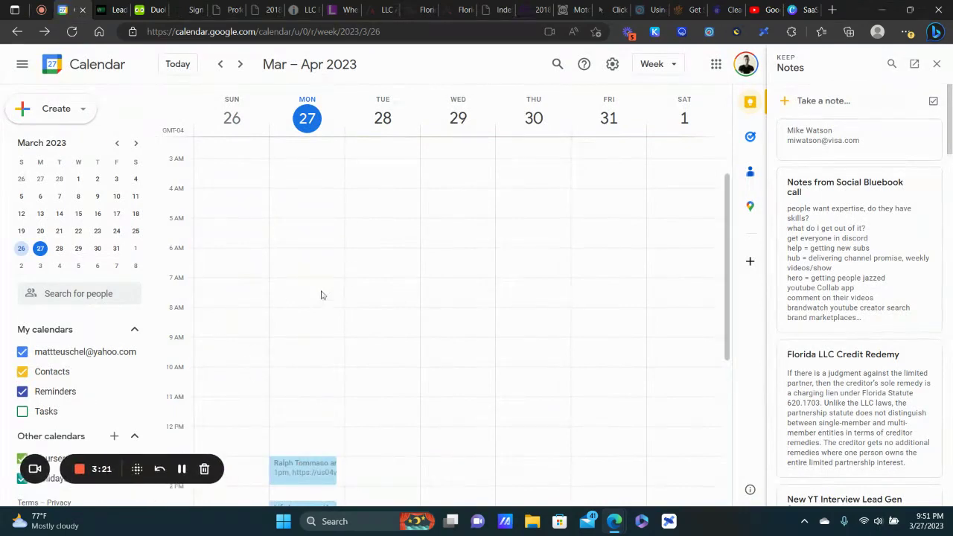
scroll(308, 224, "up", 3)
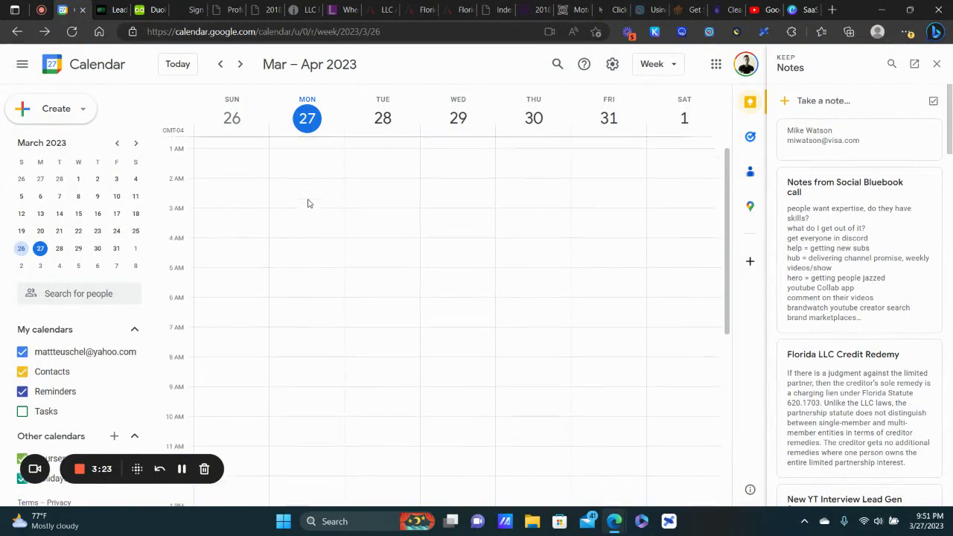
left_click(297, 311)
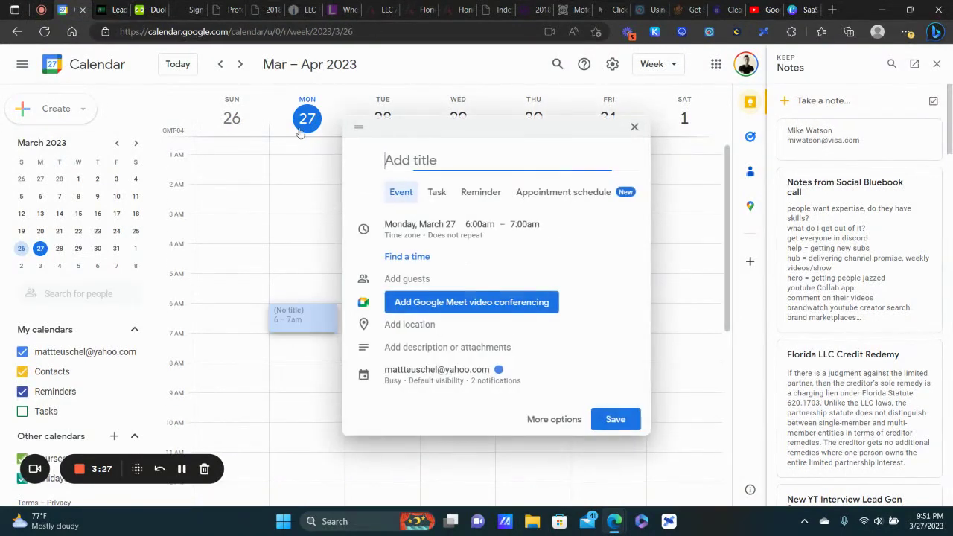
type("GHL: Dash")
key("BackSpace")
key("BackSpace")
key("BackSpace")
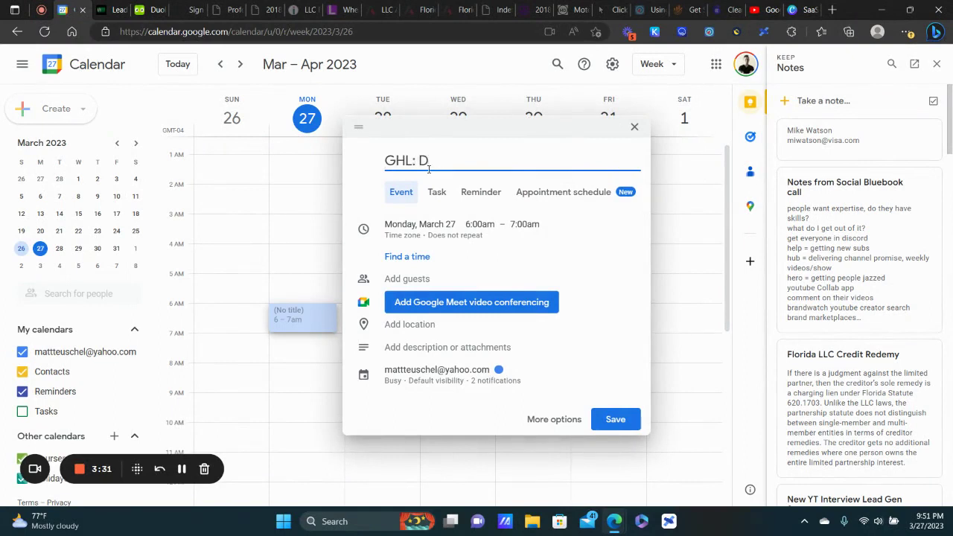
type("Practice: Dashboard")
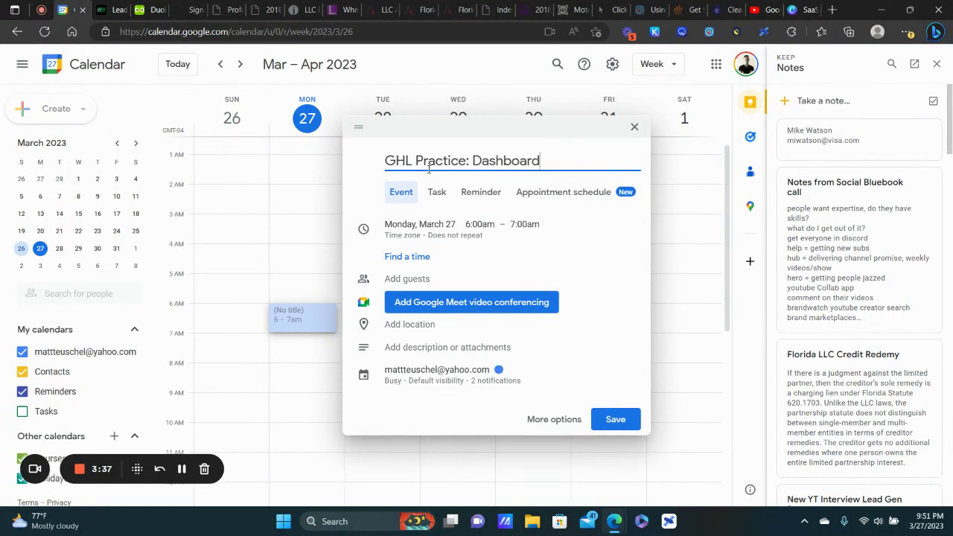
key("Return")
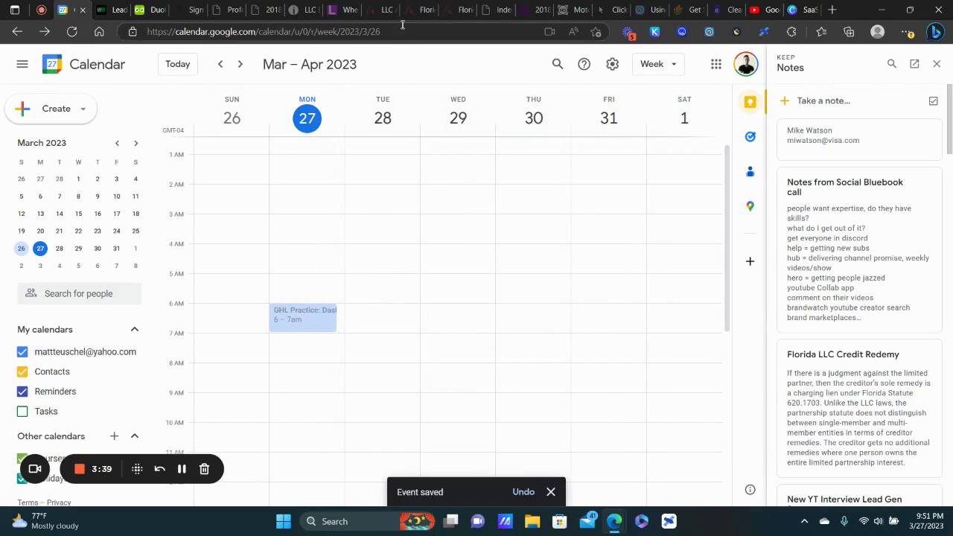
left_click(121, 5)
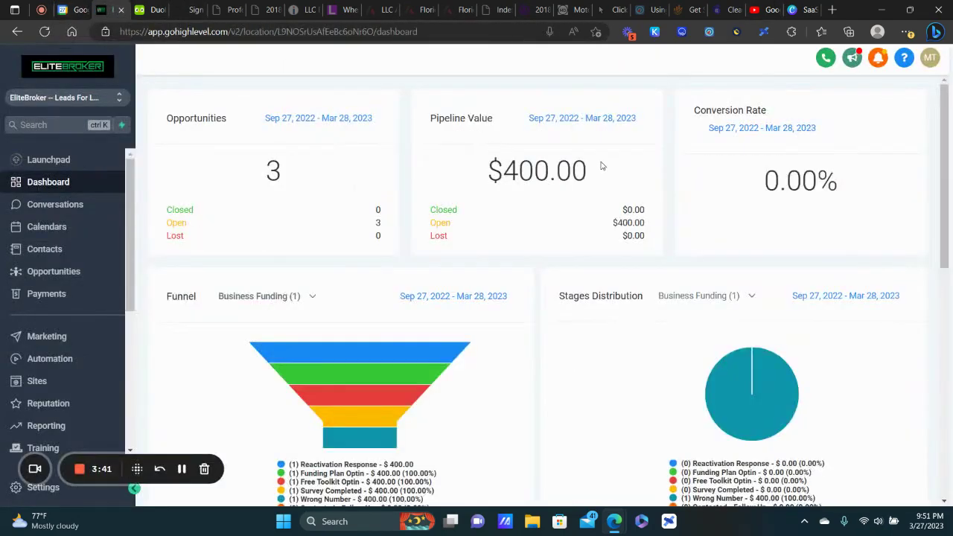
Check the dashboard's Manual Actions Tasks and Campaign/Workflow filters and the Lead Source Report, then go to Conversations
scroll(600, 165, "down", 6)
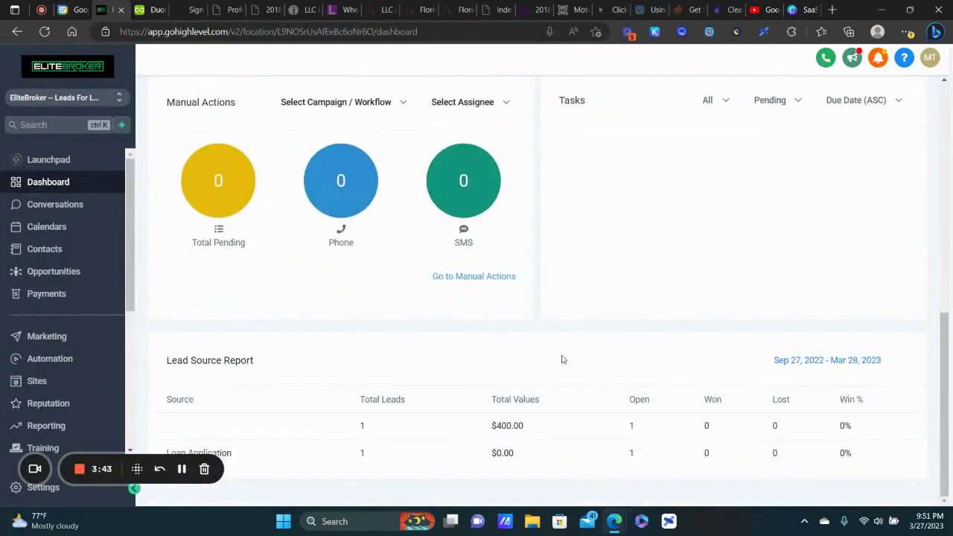
left_click(728, 104)
left_click(343, 111)
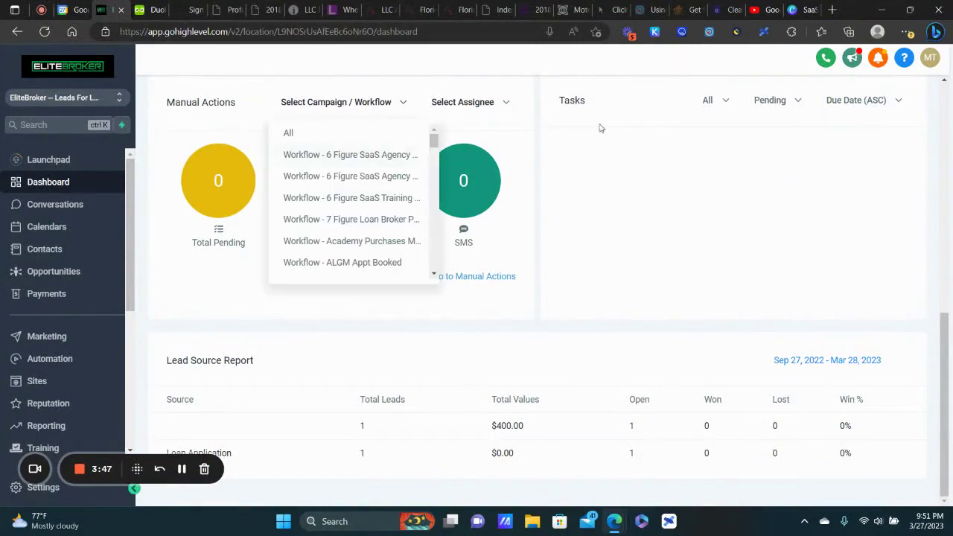
left_click(613, 145)
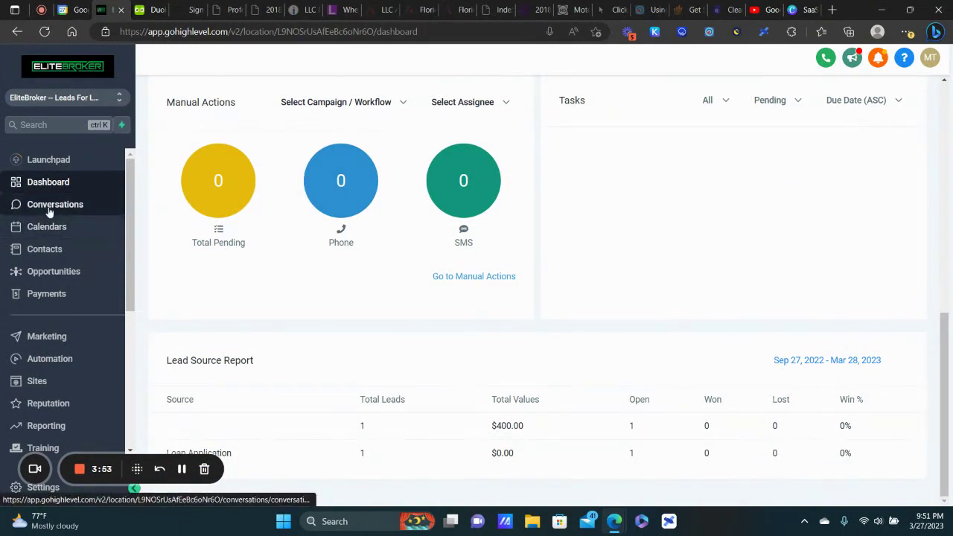
left_click(85, 215)
Save a 'GHL Practice: Conversations' event in Google Calendar's Tuesday, March 28, 6–7am slot
left_click(74, 5)
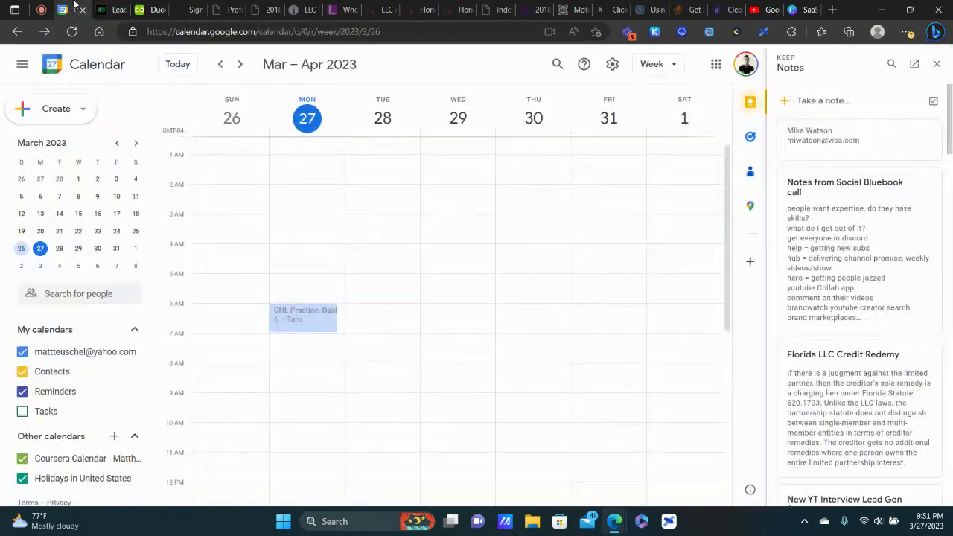
left_click(364, 315)
type("GHL Practice: Conversations")
key("Return")
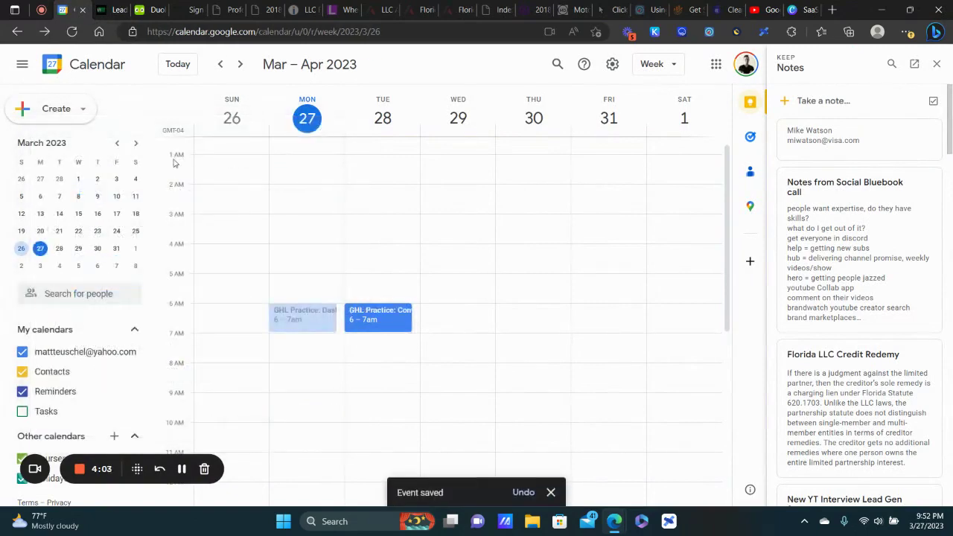
left_click(113, 10)
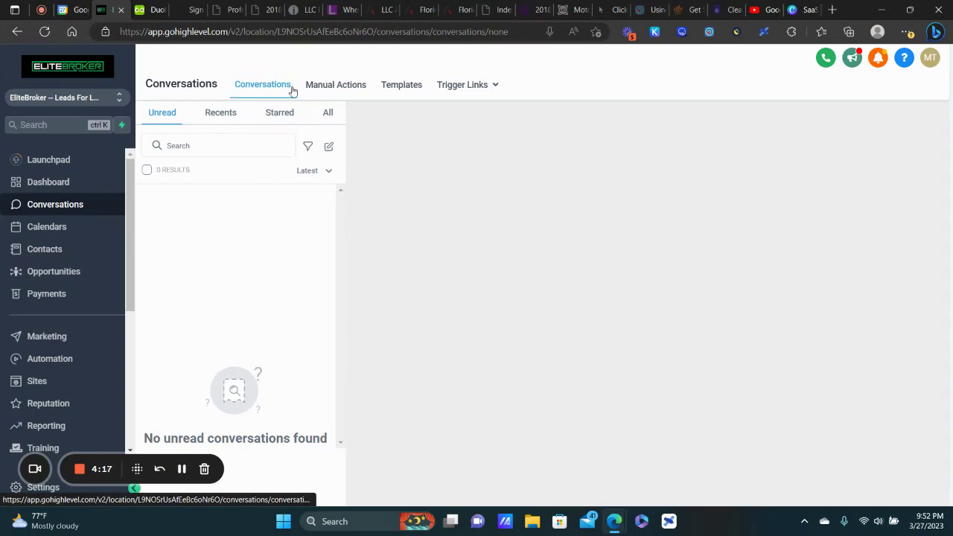
Show the Conversations Manual Actions tab, which reports no pending tasks
left_click(330, 87)
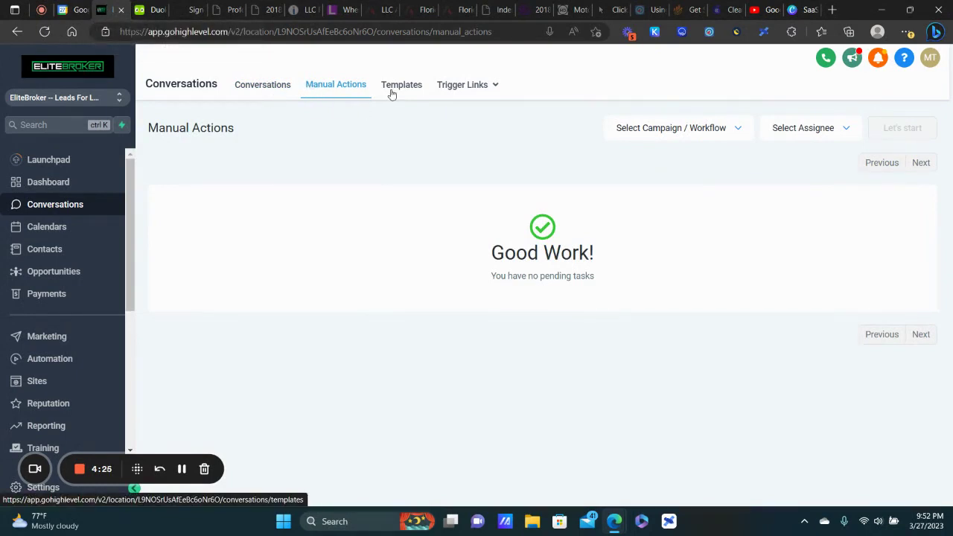
Save a 'GHL Practice: Templates and Trigger Links' event on Wednesday, March 29, 6–7am
left_click(72, 10)
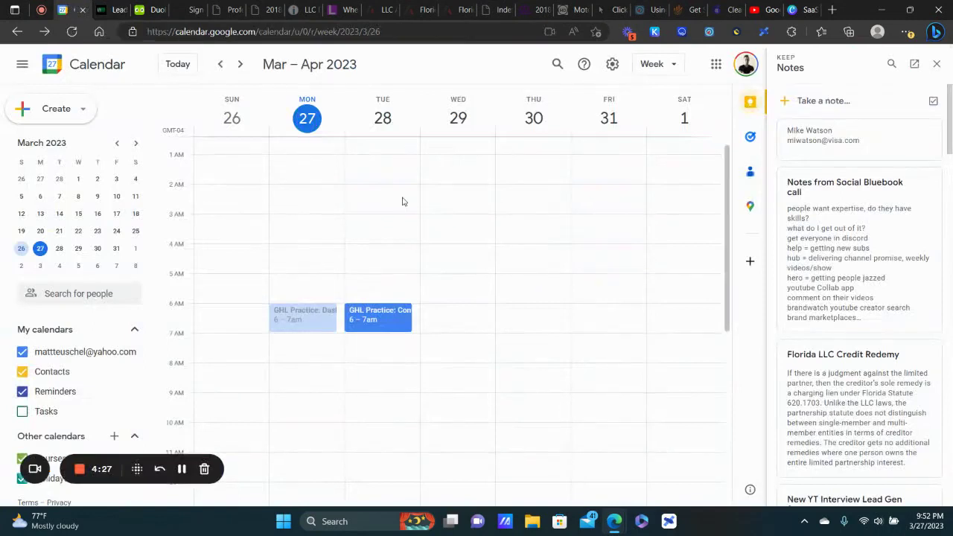
left_click(469, 308)
type("GHL Practice ")
type(" Templates and Trigger Links")
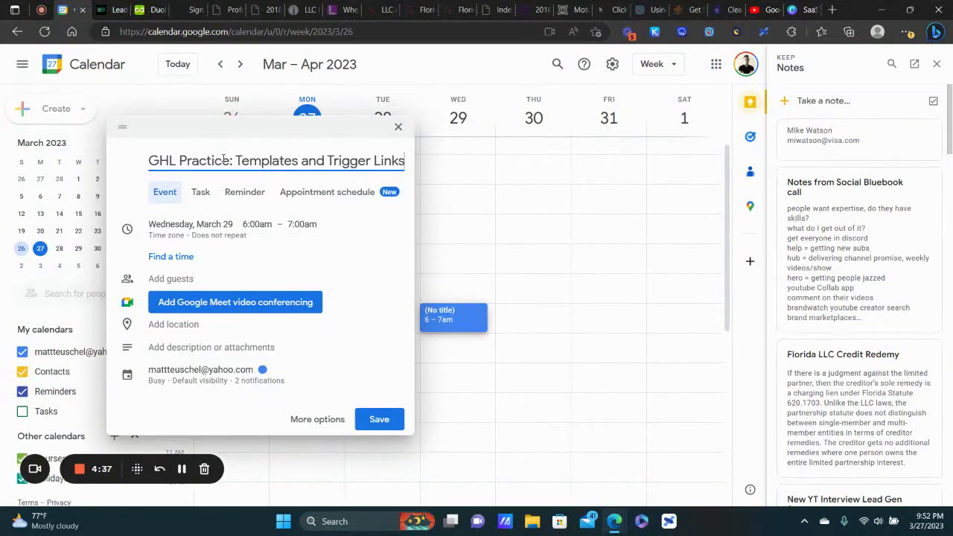
key("Return")
left_click(111, 9)
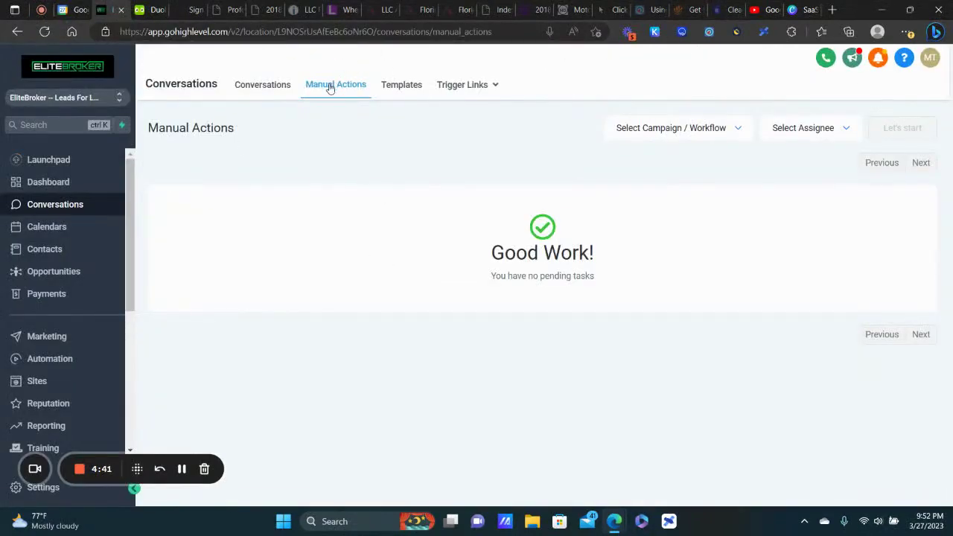
Quick-filter the conversations list to GMB as last message channel and start a new message
left_click(262, 88)
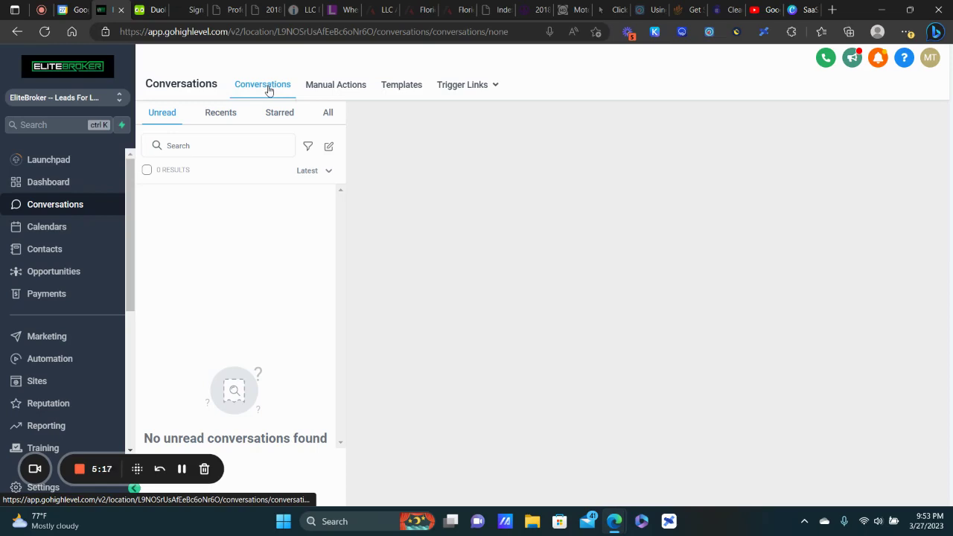
mouse_move(442, 85)
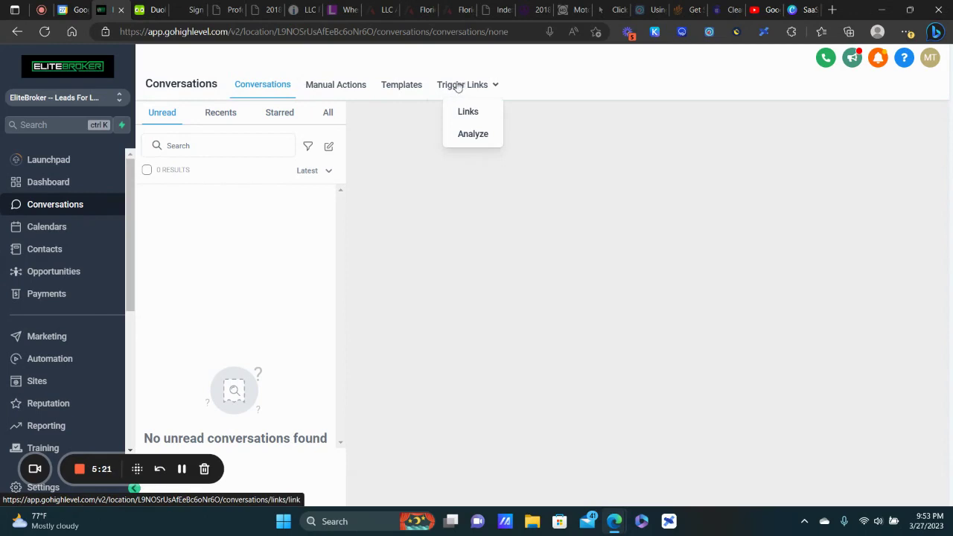
left_click(309, 148)
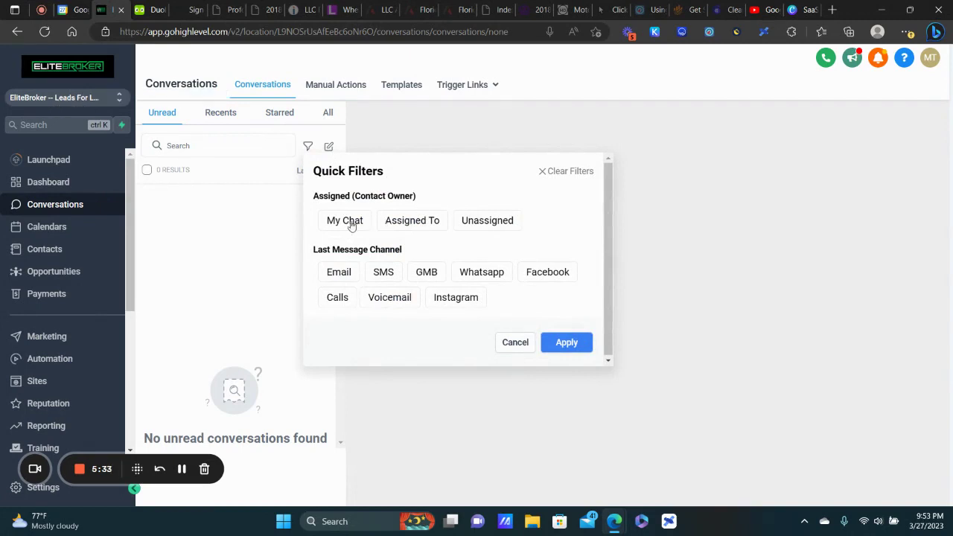
left_click(430, 278)
left_click(560, 344)
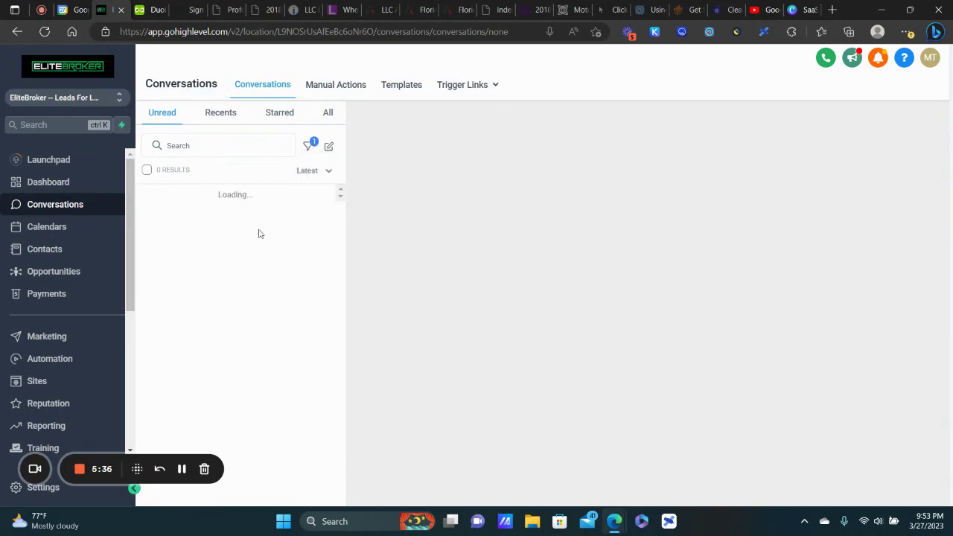
left_click(327, 149)
Close the New message form without entering a customer name or phone number
left_click(335, 152)
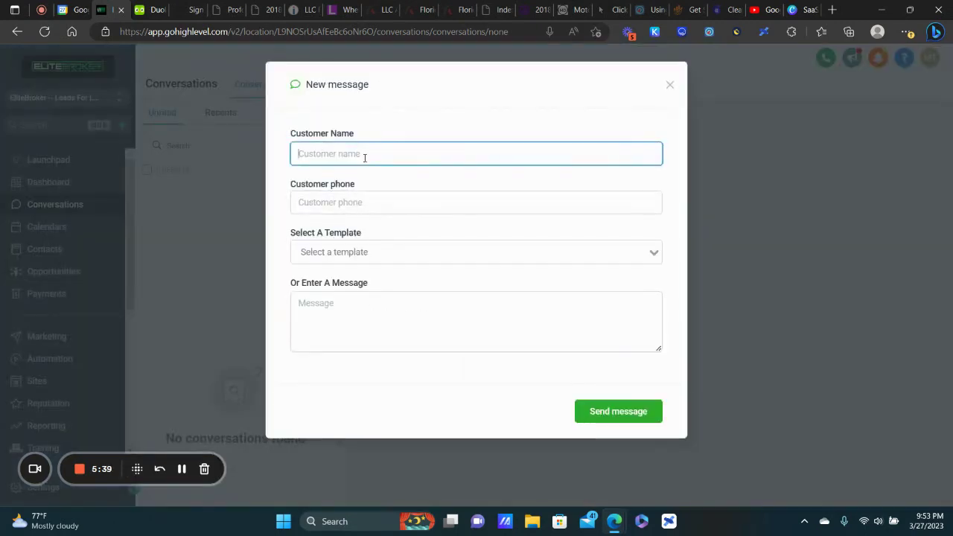
left_click(408, 202)
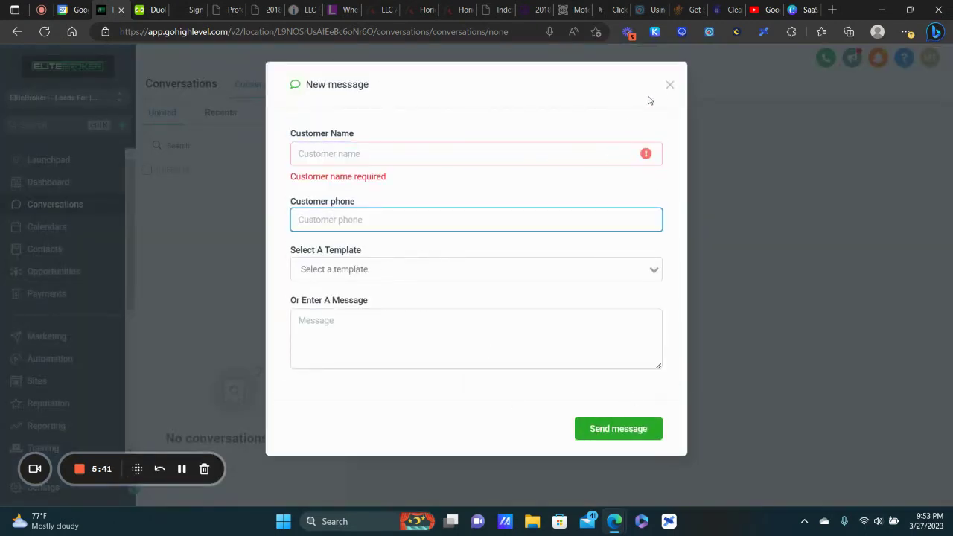
left_click(669, 85)
Switch to the Starred conversations tab and keep the list sorted by Latest
left_click(330, 111)
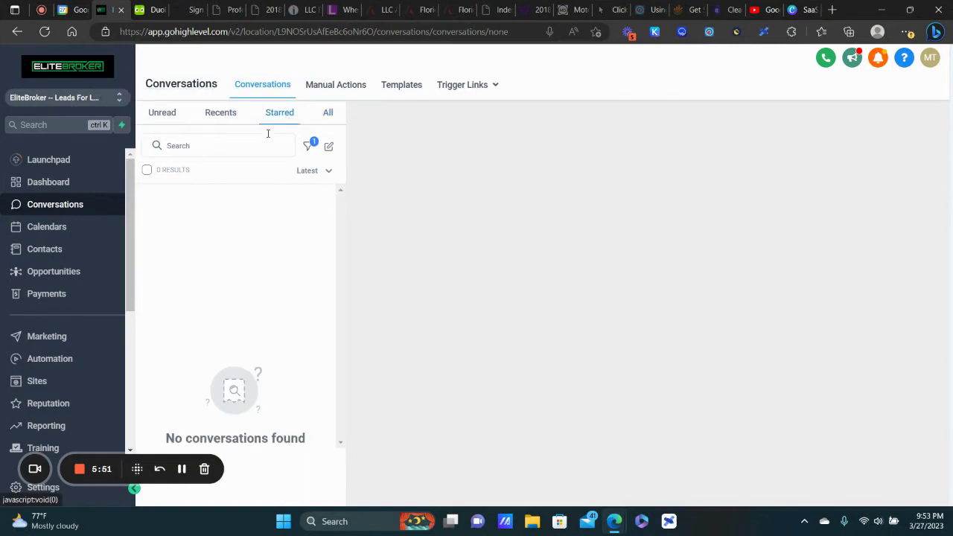
left_click(328, 170)
left_click(343, 195)
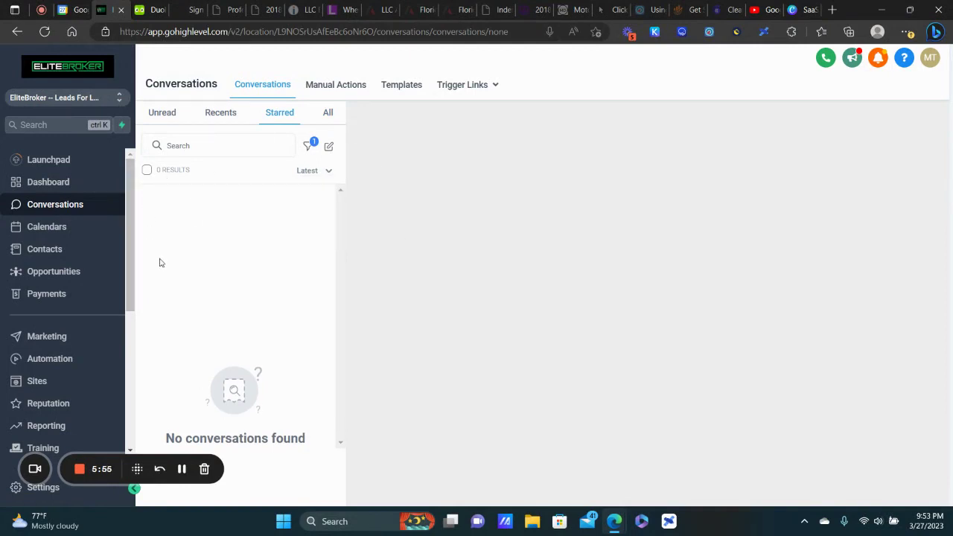
Open Contacts and its Add Contact form, leave it unsaved, then open Calendars for Mar 26 – Apr 1
left_click(38, 253)
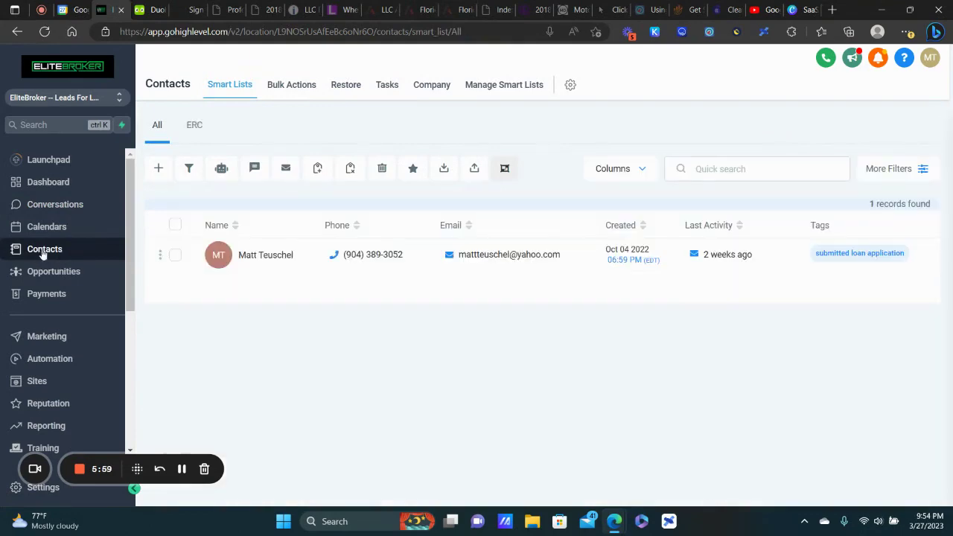
left_click(158, 167)
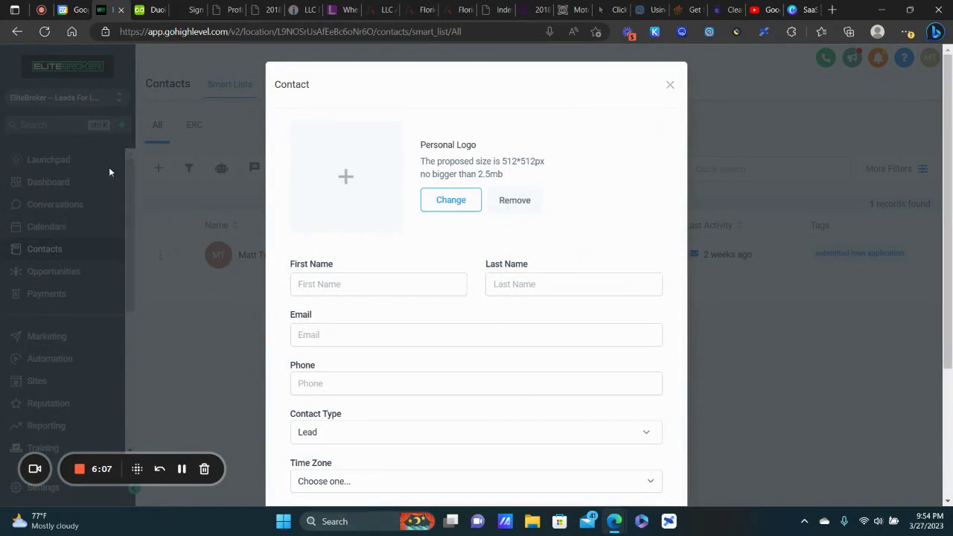
key("alt+Left")
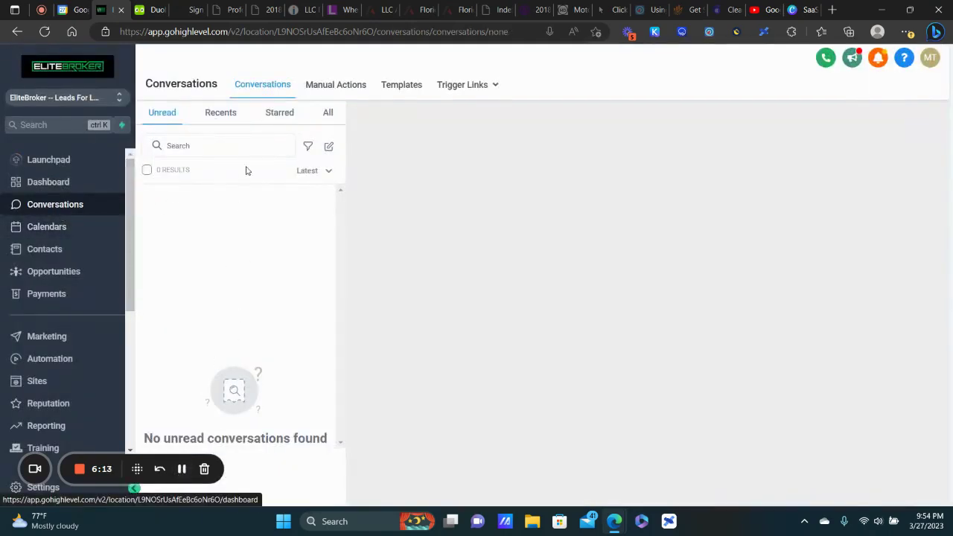
left_click(56, 228)
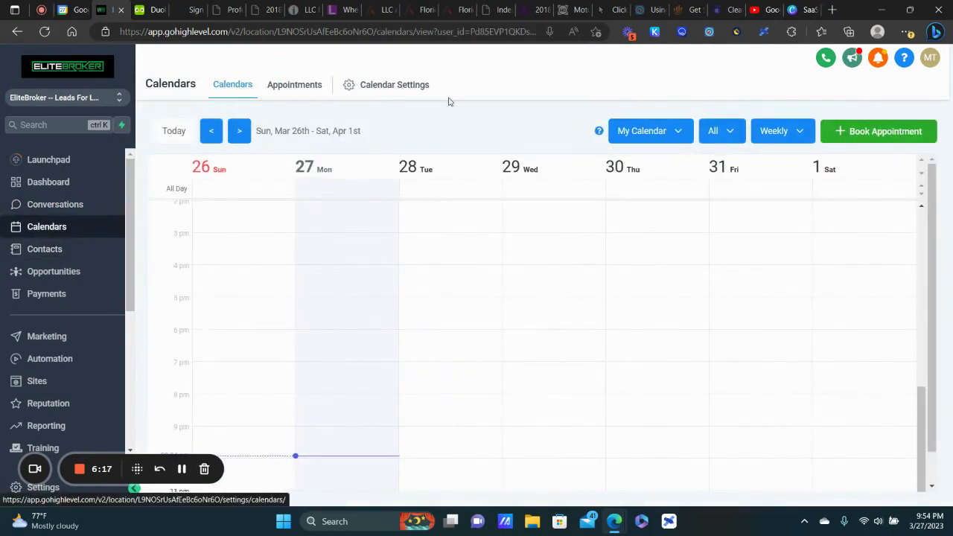
Save a 'GHL Practice: Calendar tab' event on Thursday, March 30, 6–7am
left_click(79, 10)
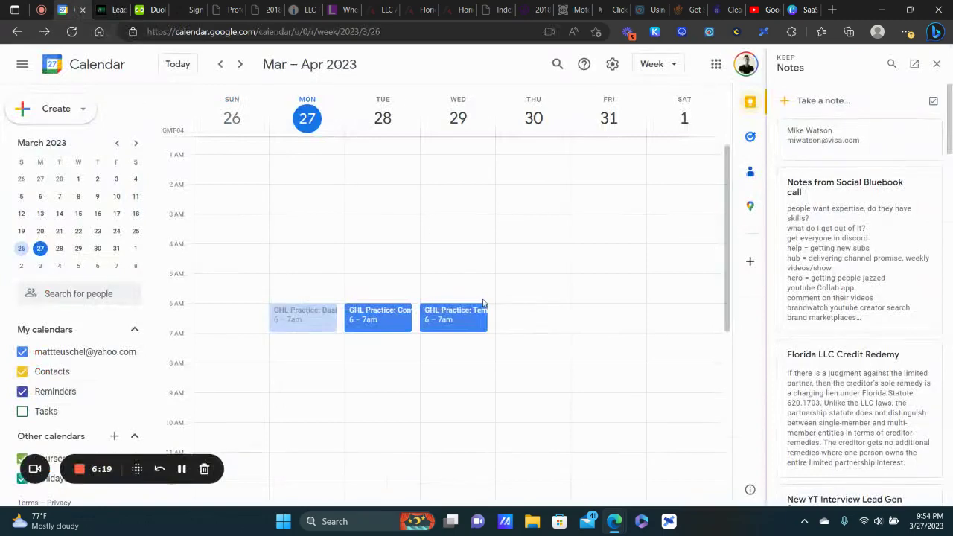
left_click(521, 311)
type("GHL Practic")
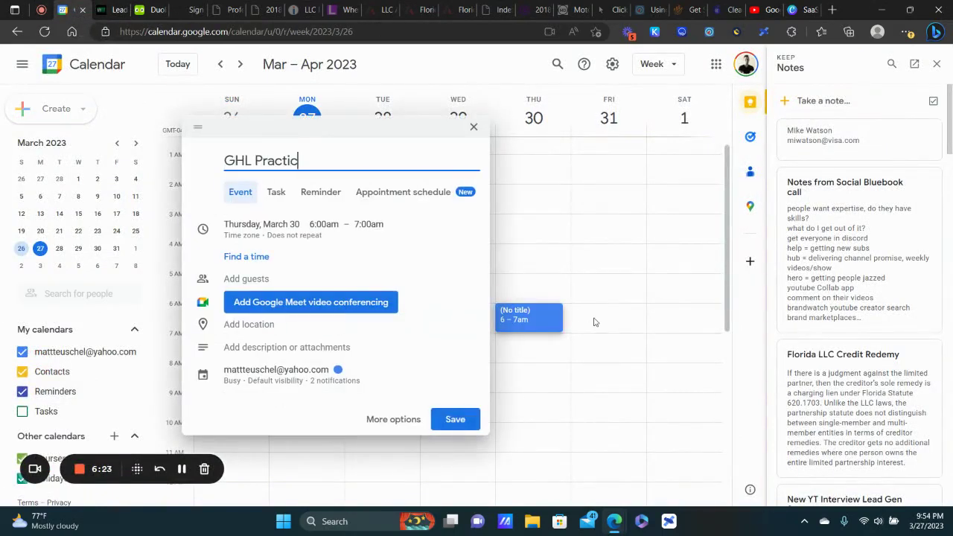
type("e: Calendar tab")
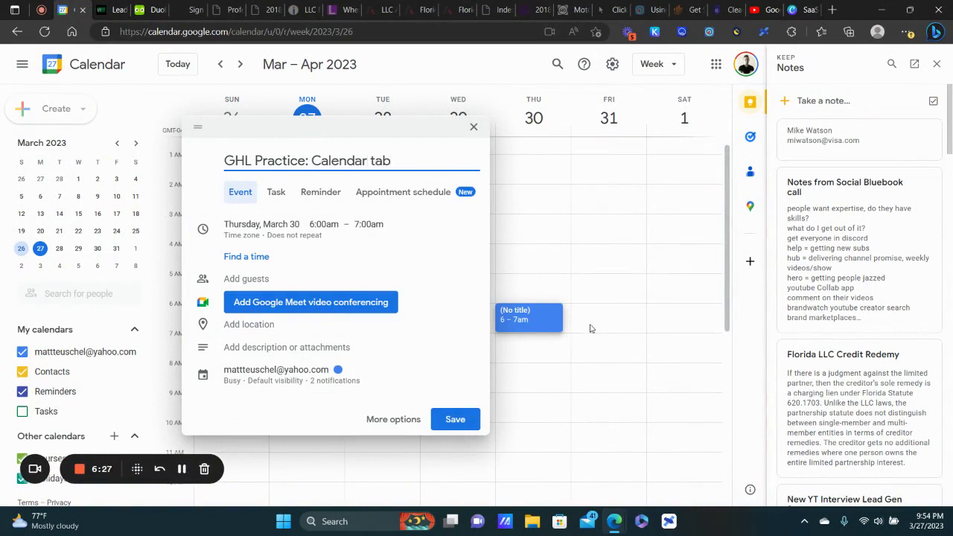
left_click(459, 419)
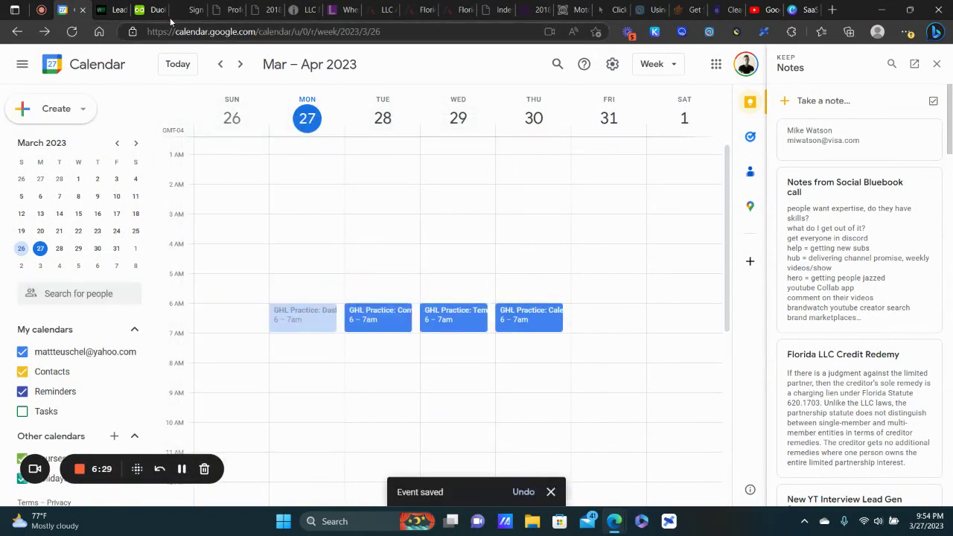
left_click(116, 10)
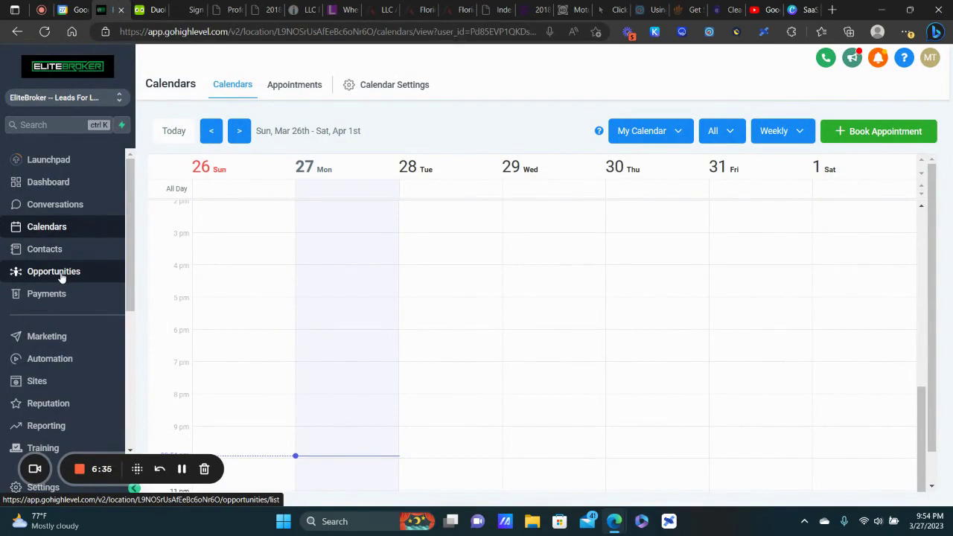
Open the Business Funding opportunities board, try dragging the $400.00 lead, and view its contact
left_click(61, 273)
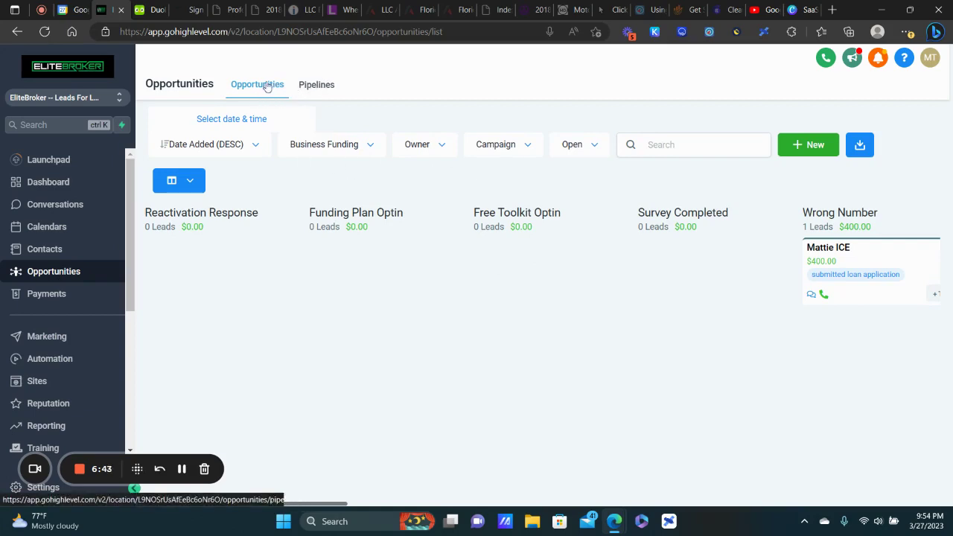
left_click_drag(898, 253, 774, 238)
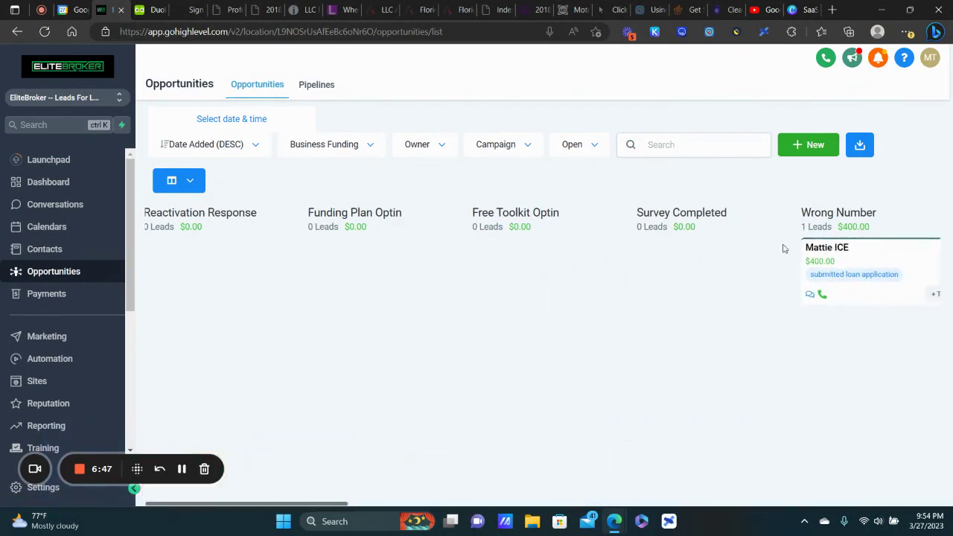
left_click(839, 252)
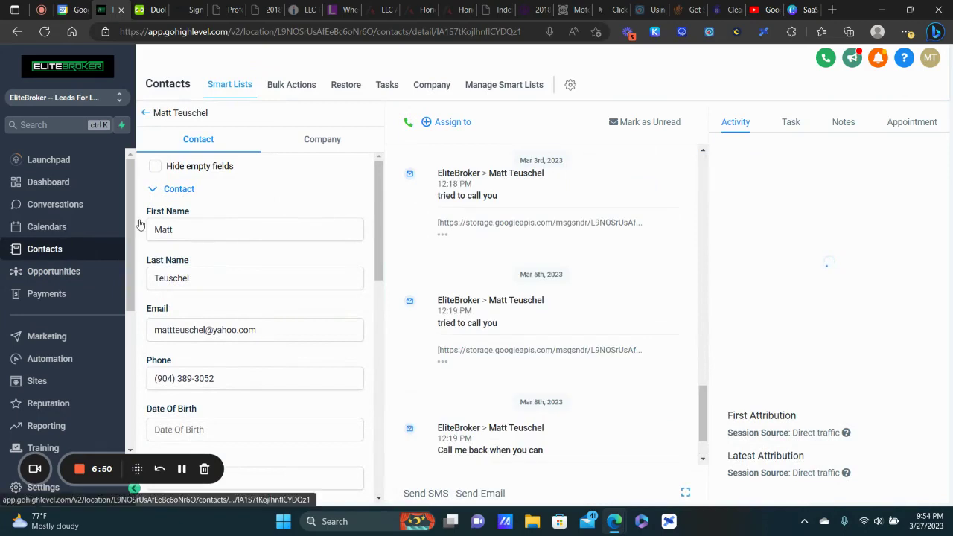
left_click(147, 112)
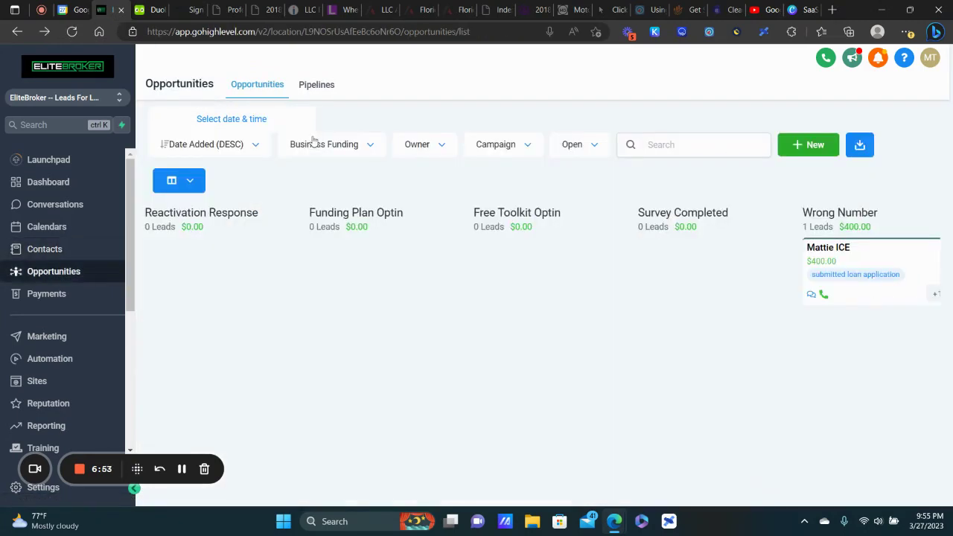
Review the opportunity's Book/Update Appointment and Notes tabs, then close it
left_click(914, 255)
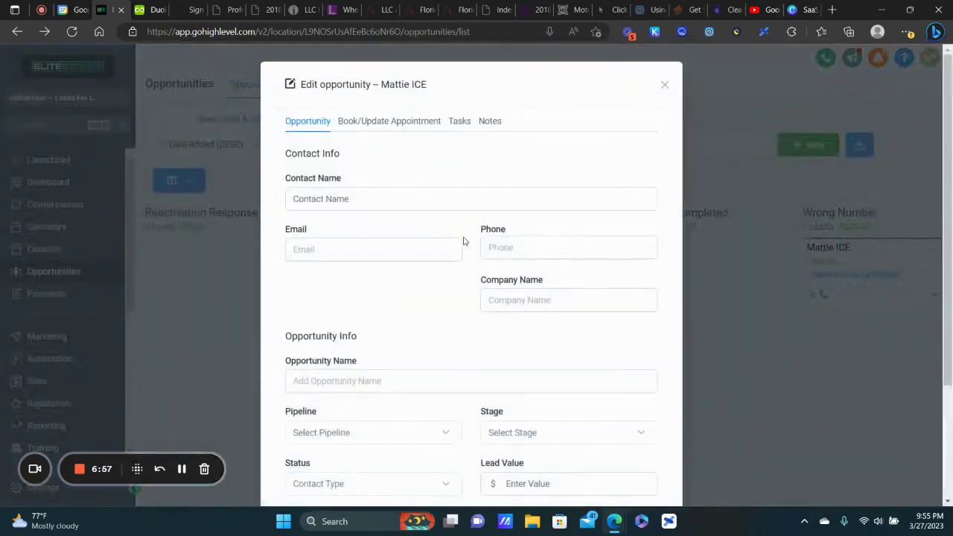
left_click(394, 121)
left_click(495, 120)
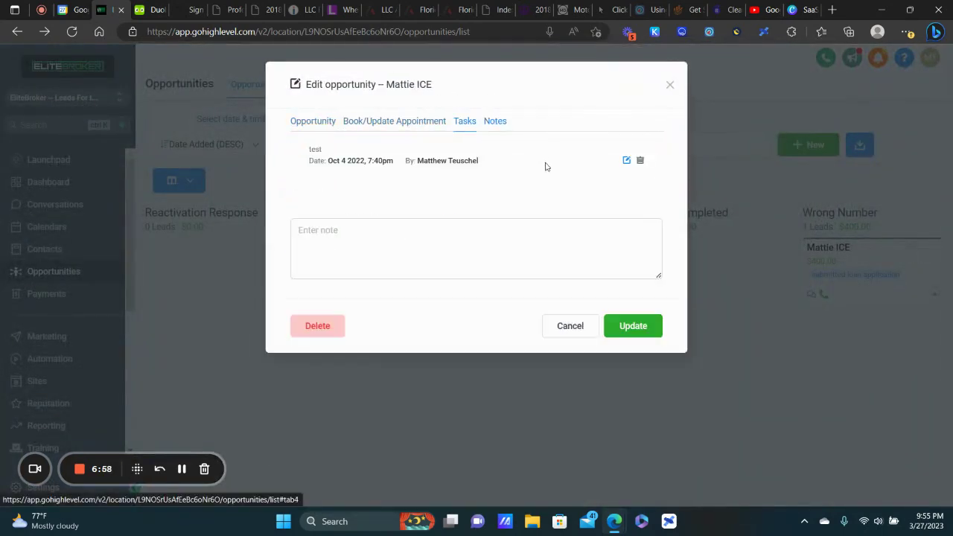
left_click(670, 86)
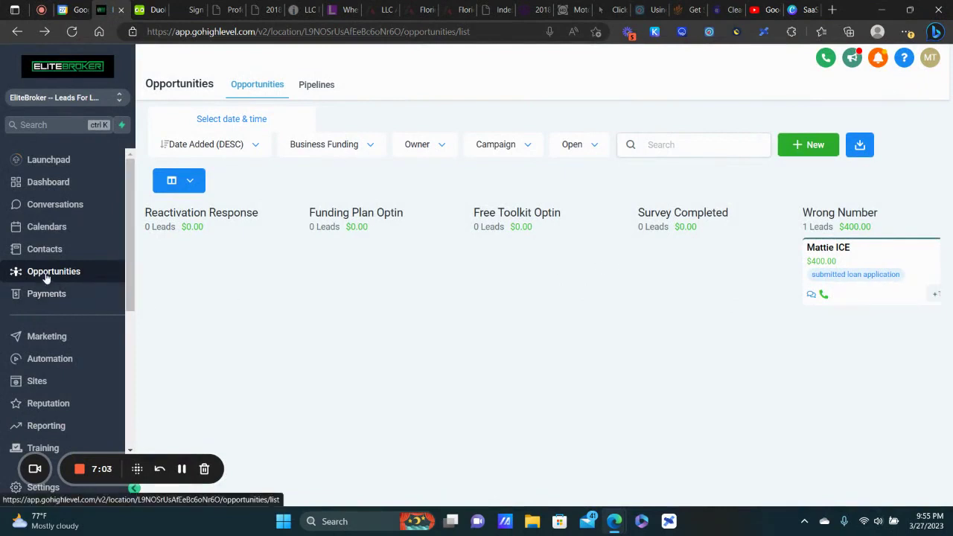
left_click(46, 383)
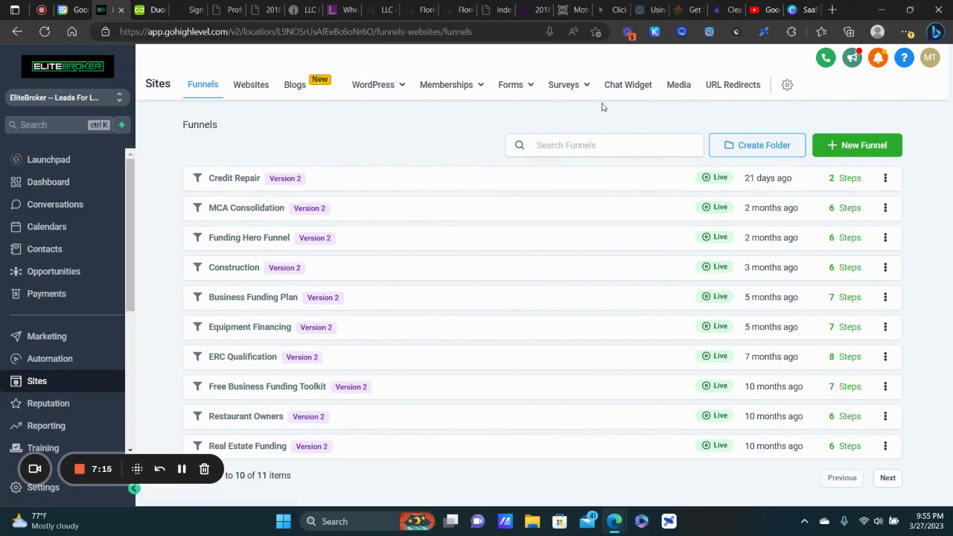
Switch to Google Calendar, showing the week's four GHL Practice events, Monday through Thursday
left_click(78, 9)
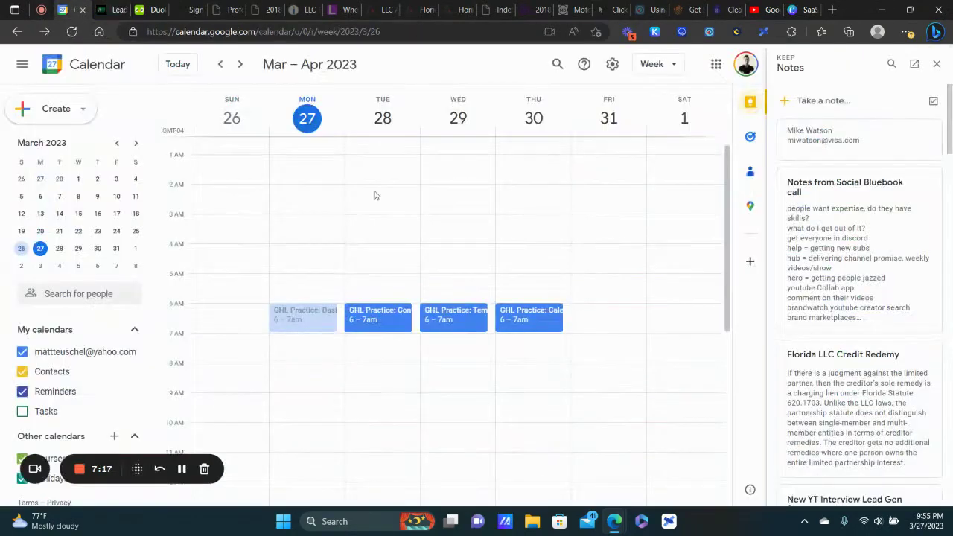
Add a Friday 6–7am event titled 'GHL Practice Funnels'
left_click(610, 305)
type("GHL PRaj")
key("BackSpace")
key("BackSpace")
key("BackSpace")
key("BackSpace")
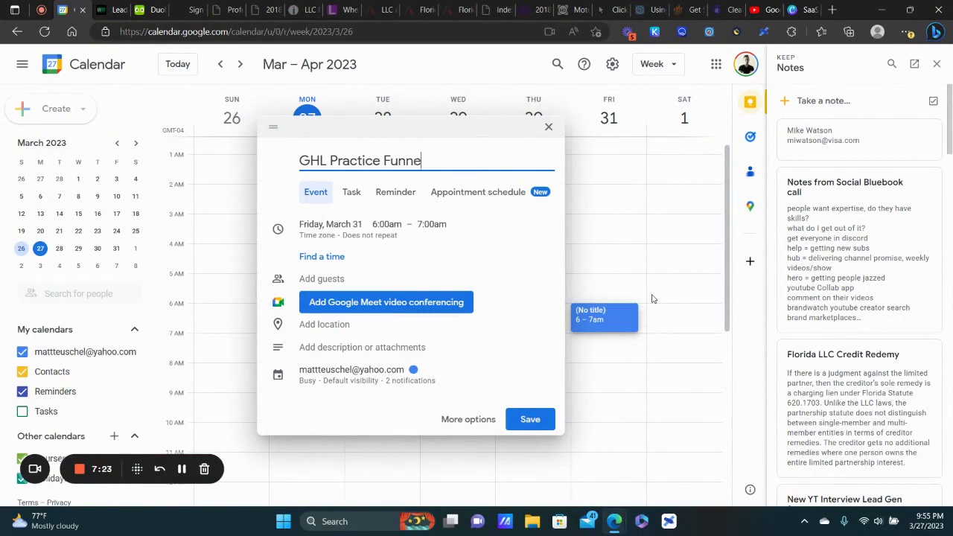
key("Return")
Add a Saturday 6–7am event titled 'GHL Practice Websites', then return to GoHighLevel's Funnels list
left_click(660, 310)
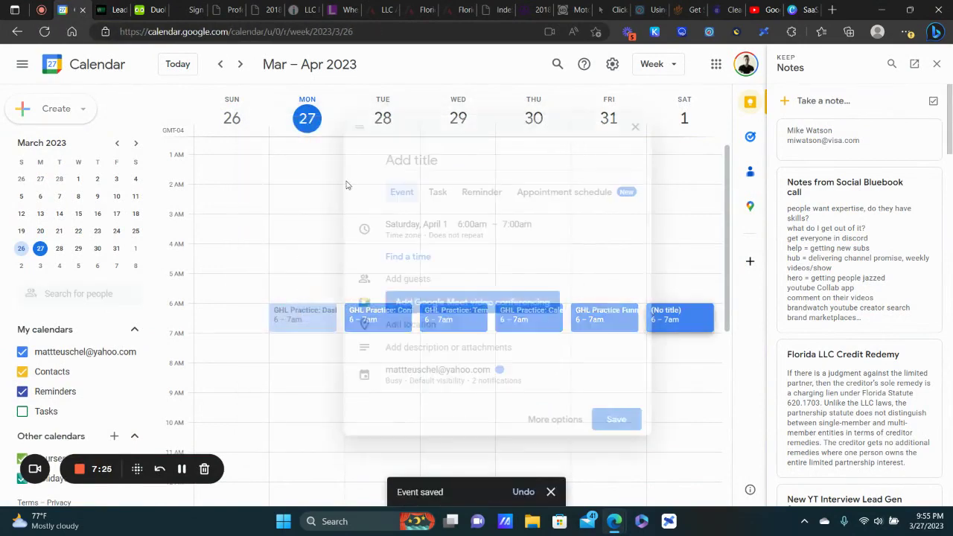
type("GHL Pra")
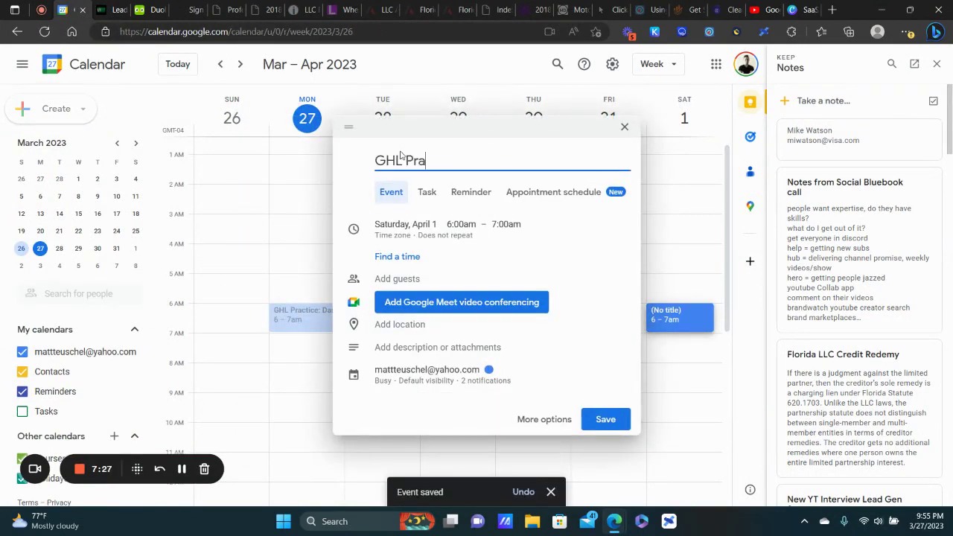
type("ctice Websites")
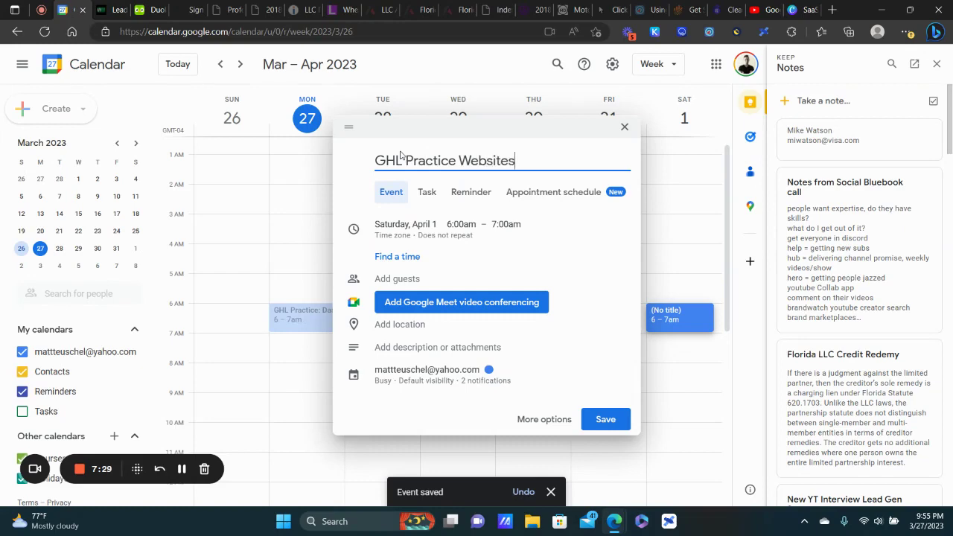
key("Return")
left_click(114, 6)
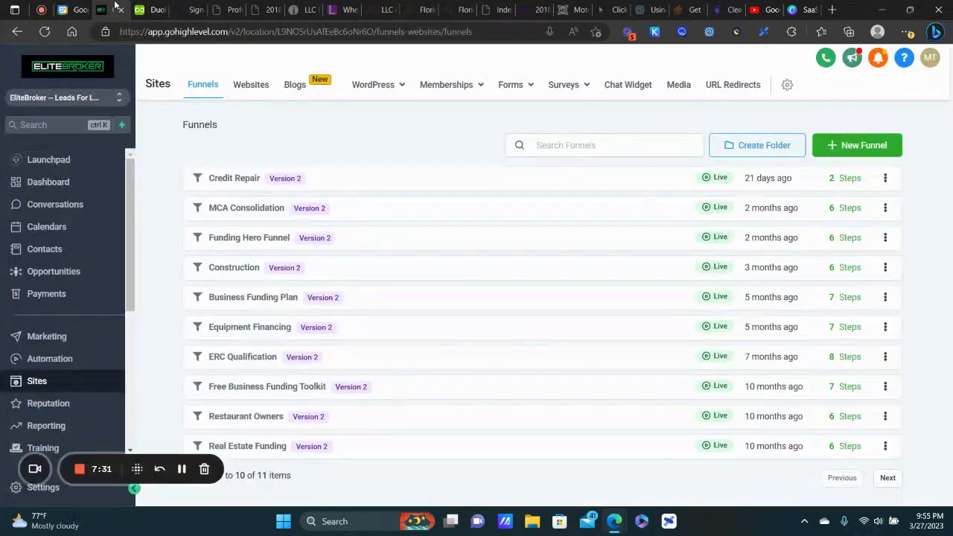